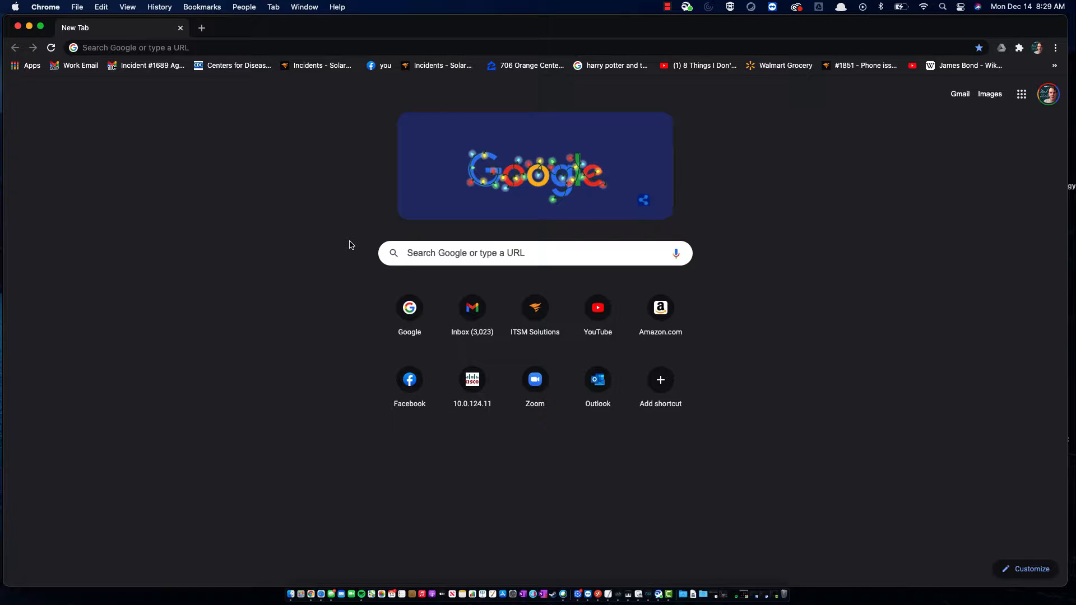
Load orangect.munisselfservice.com in Chrome via the address bar's autocompletion
{"action": "left_click", "coordinate": [205, 52]}
{"action": "type", "text": "orangect."}
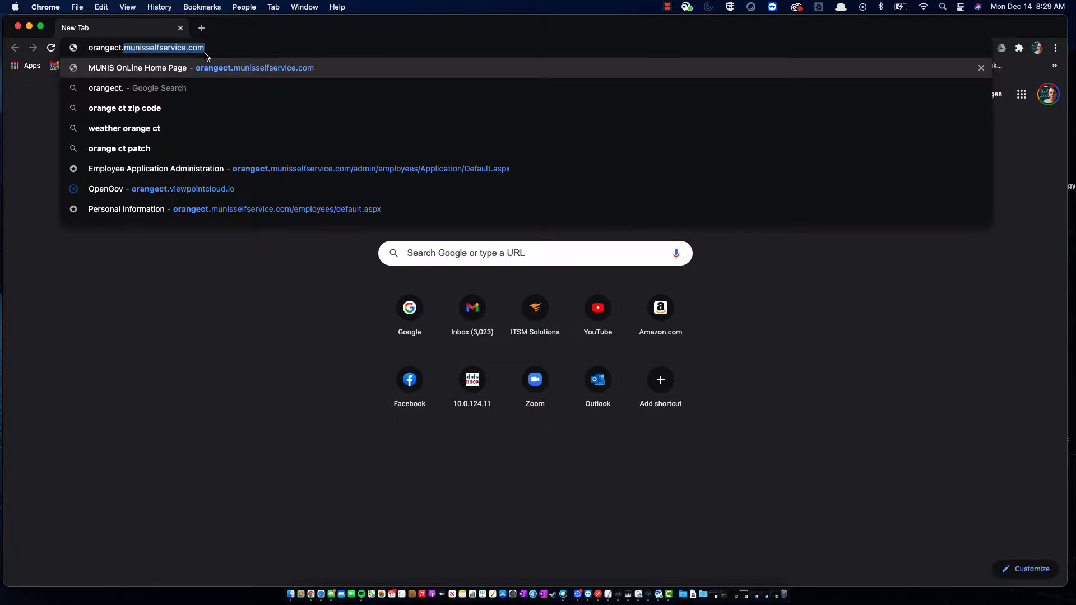
{"action": "left_click", "coordinate": [214, 47]}
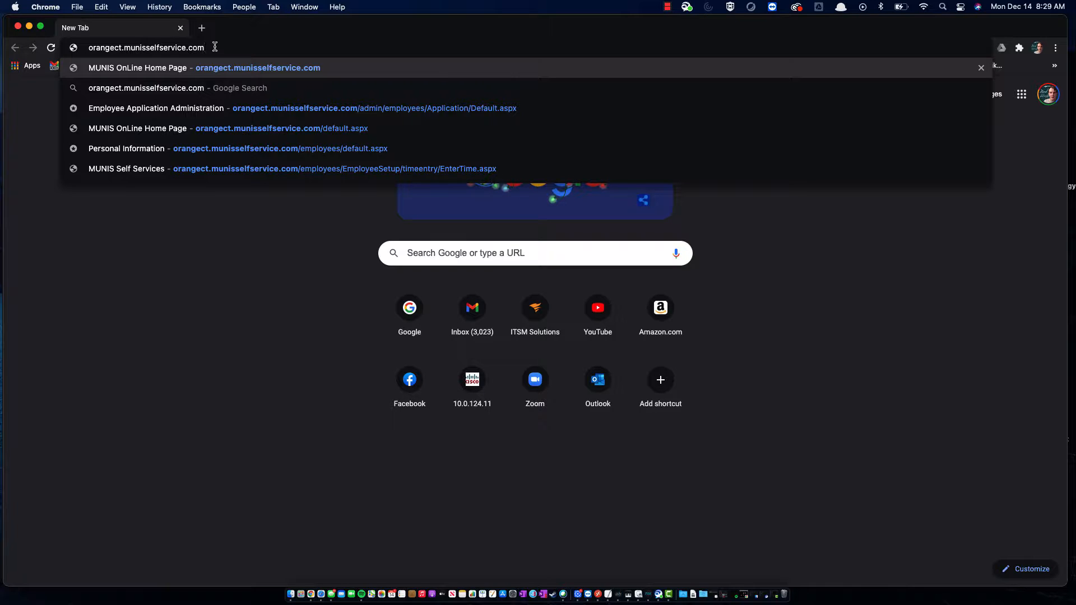
{"action": "key", "text": "Return"}
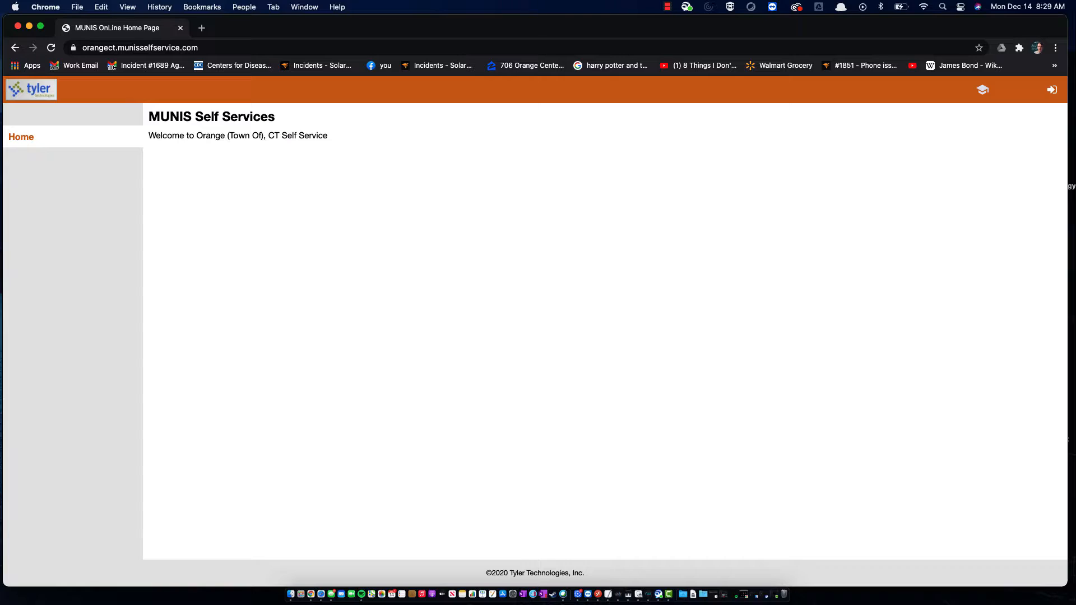
Replace the prefilled username with the supervisor's username, enter the password, and log in
{"action": "left_click", "coordinate": [1054, 95]}
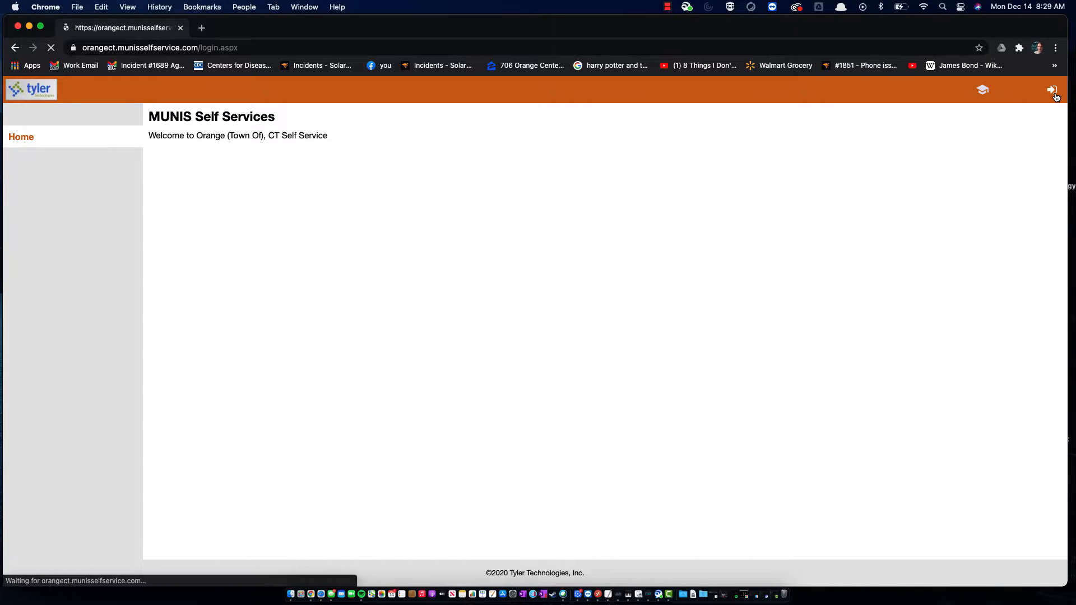
{"action": "left_click", "coordinate": [194, 153]}
{"action": "double_click", "coordinate": [194, 153]}
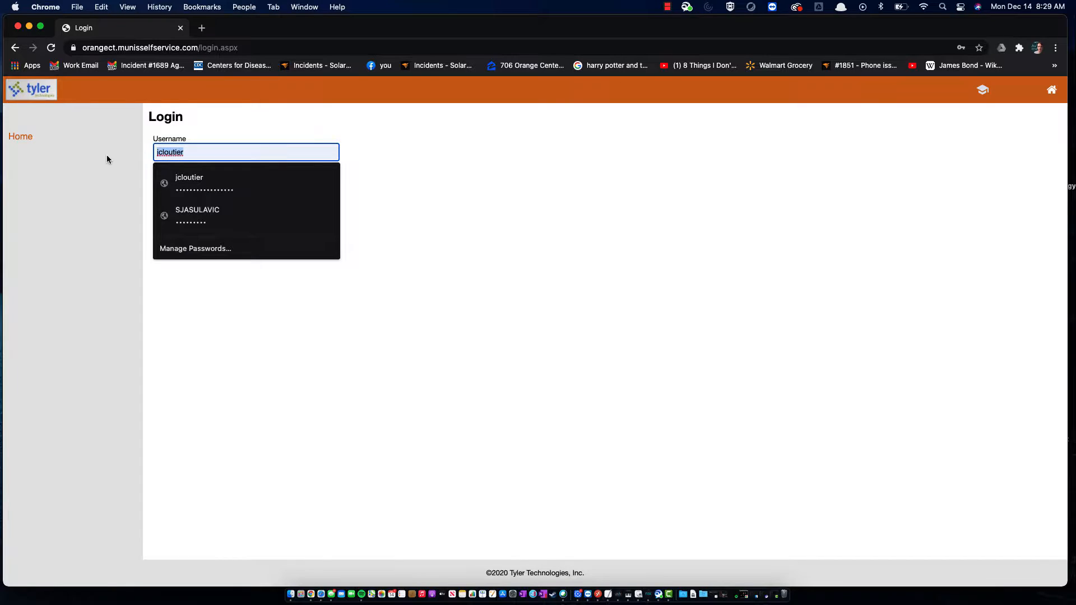
{"action": "key", "text": "BackSpace"}
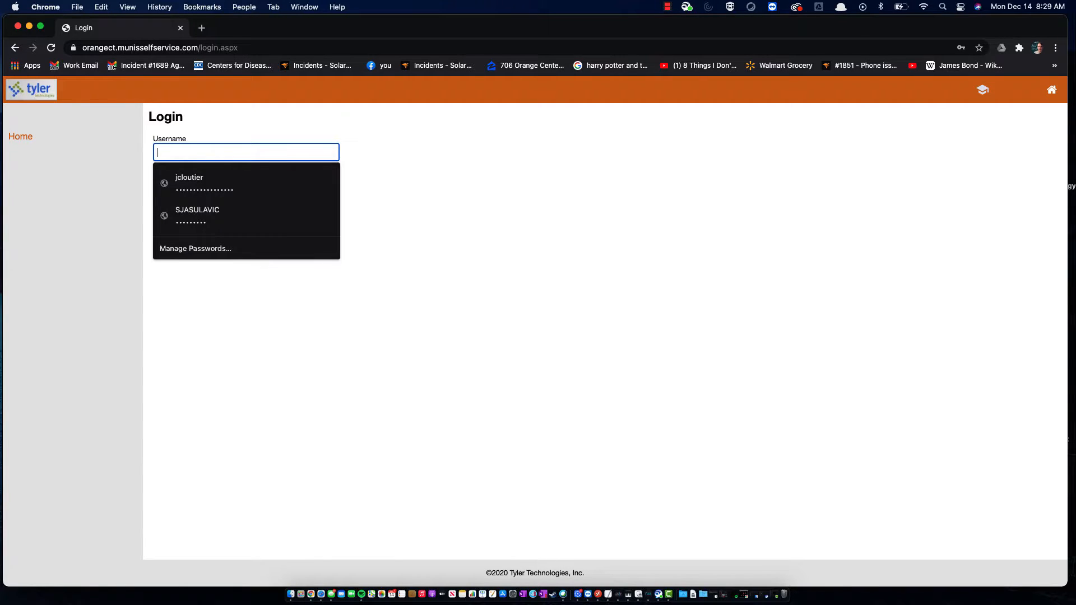
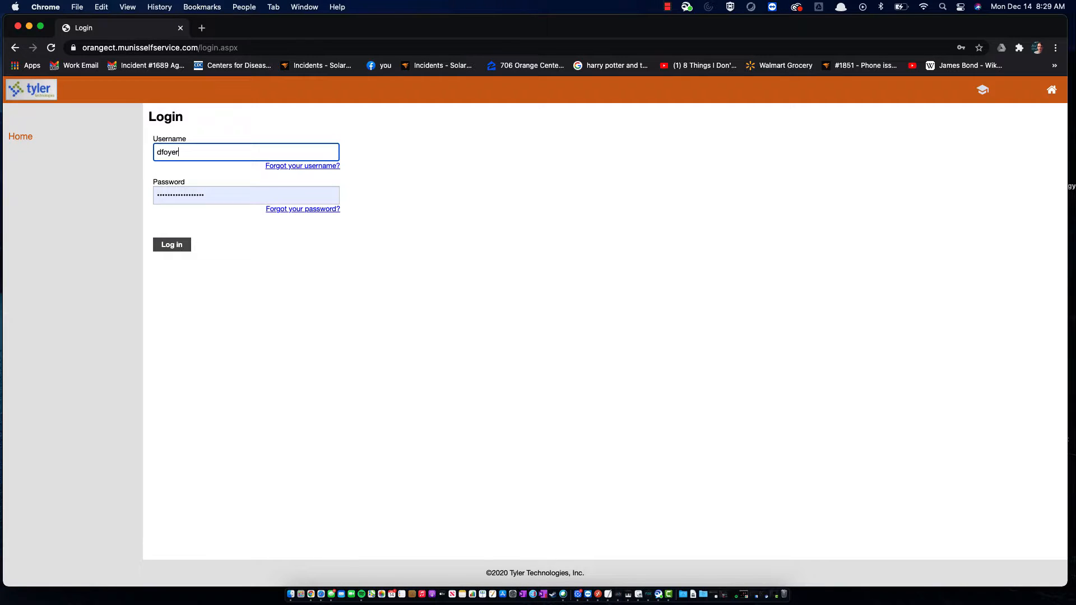
{"action": "key", "text": "Tab"}
{"action": "type", "text": "•••••••"}
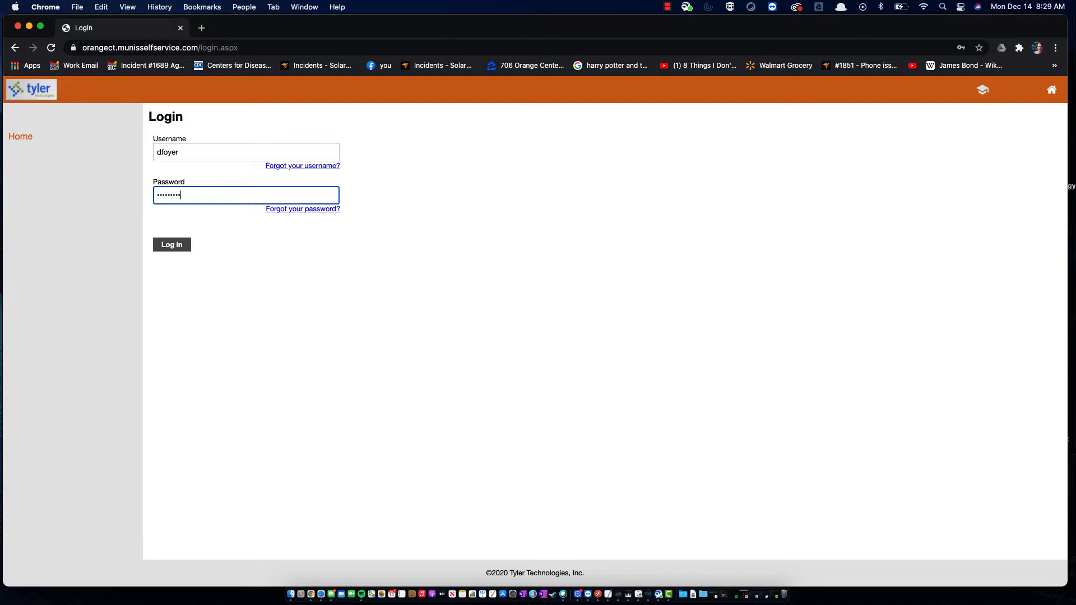
{"action": "left_click", "coordinate": [171, 246]}
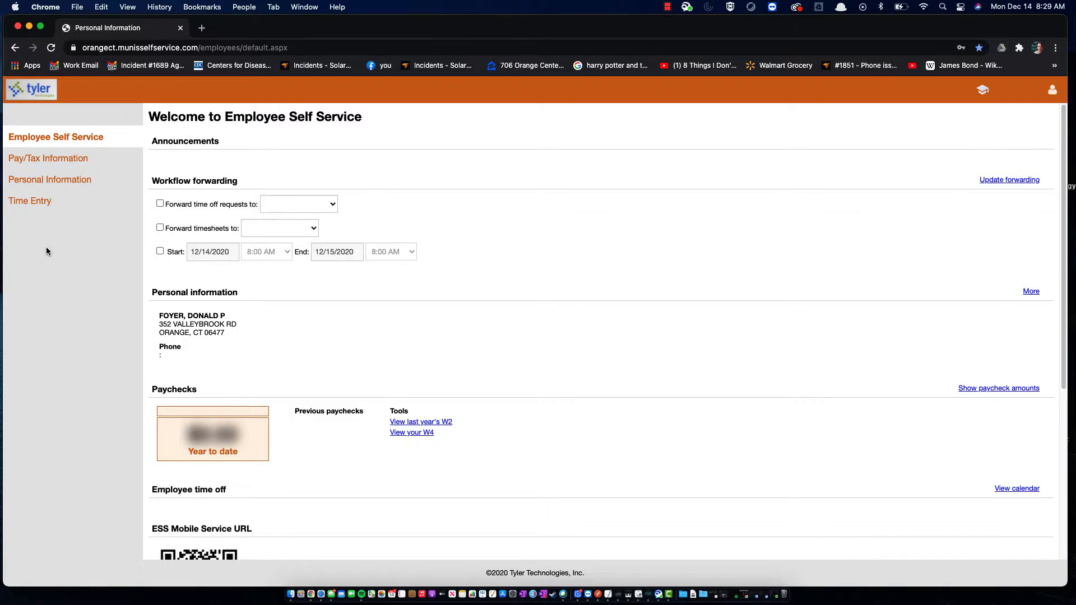
Open Time Entry to list pending timesheets for 12/7/2020–12/18/2020
{"action": "left_click", "coordinate": [39, 201]}
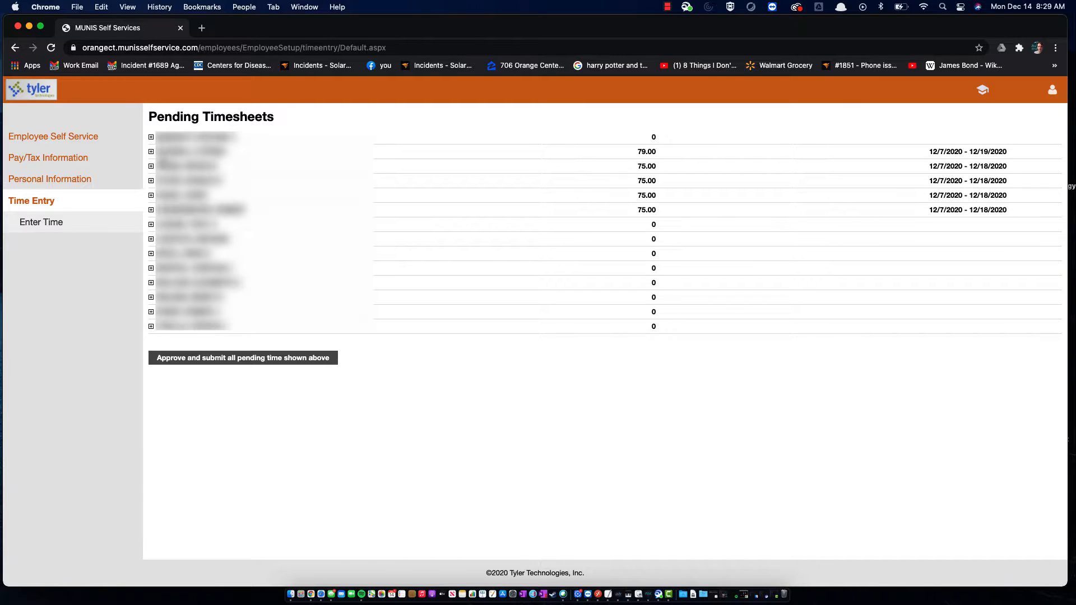
{"action": "left_click", "coordinate": [152, 137]}
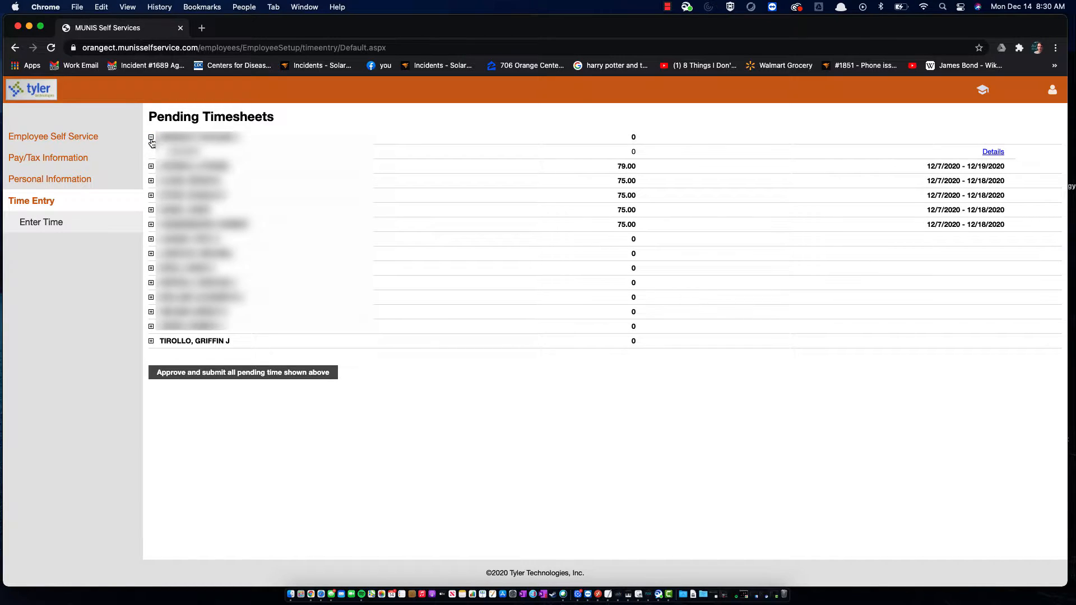
{"action": "left_click", "coordinate": [151, 137]}
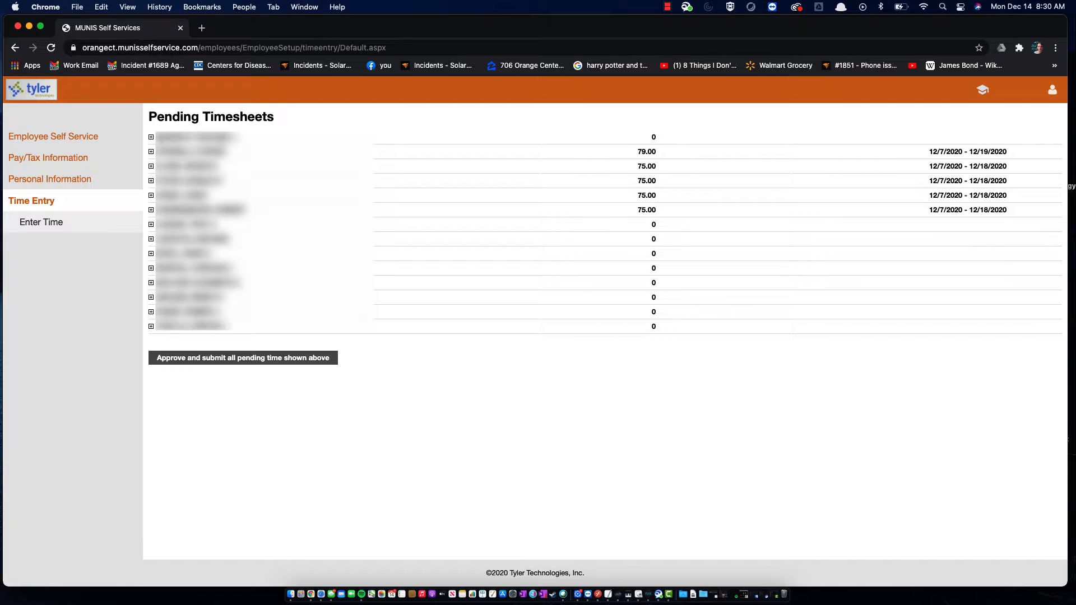
{"action": "left_click_drag", "start_coordinate": [648, 137], "coordinate": [660, 180]}
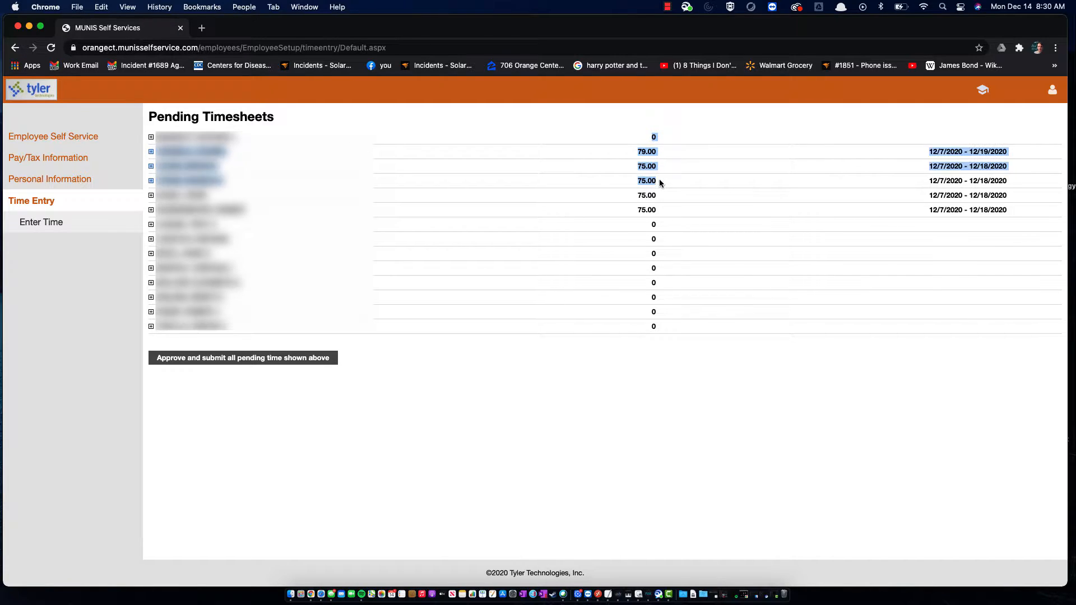
{"action": "left_click", "coordinate": [662, 162]}
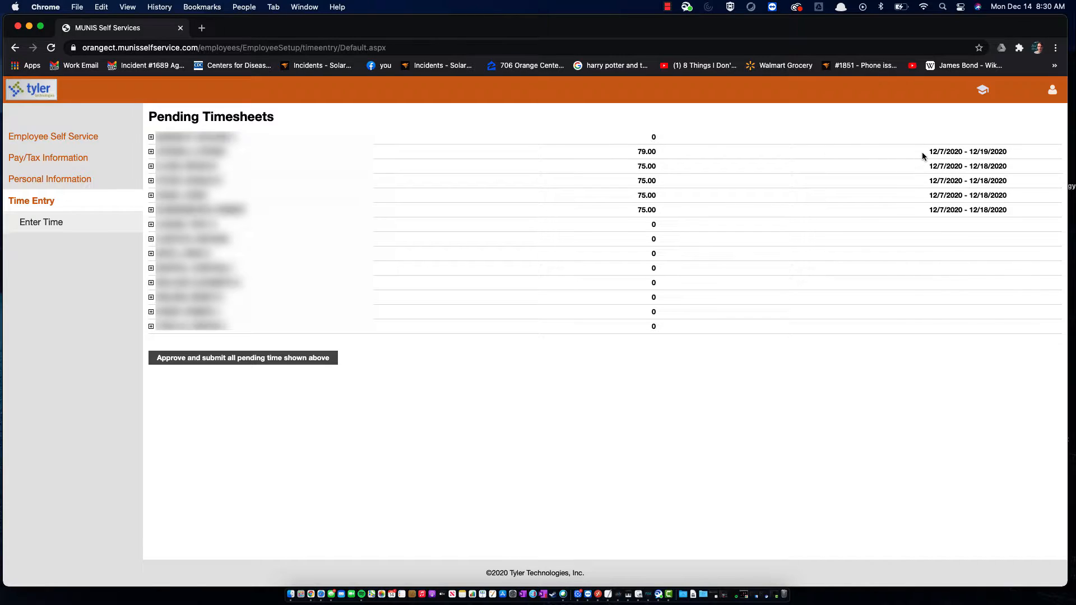
{"action": "left_click_drag", "start_coordinate": [922, 153], "coordinate": [1001, 211]}
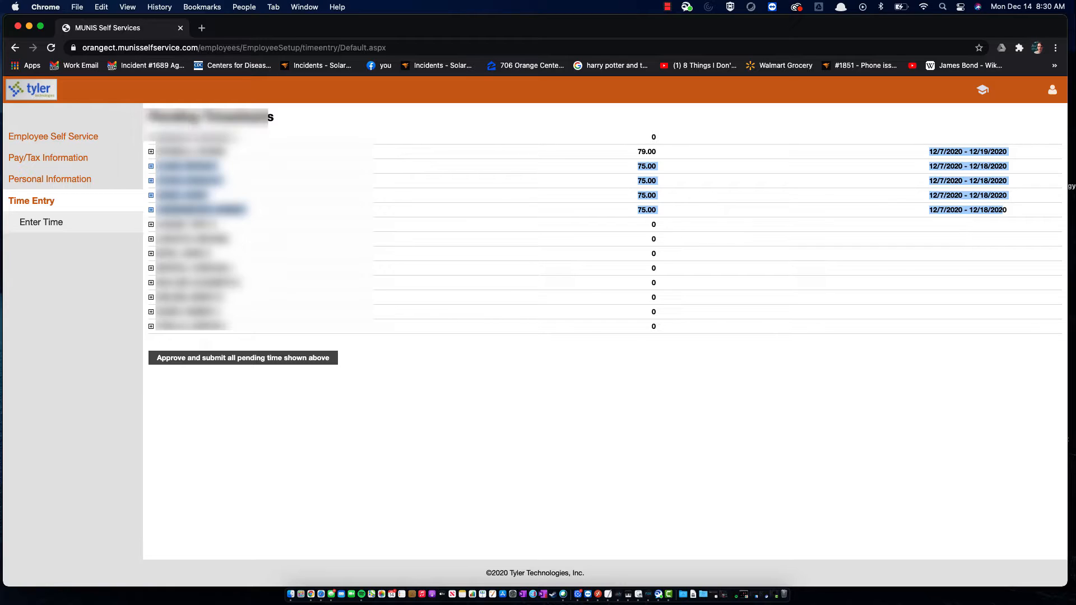
{"action": "left_click", "coordinate": [196, 153]}
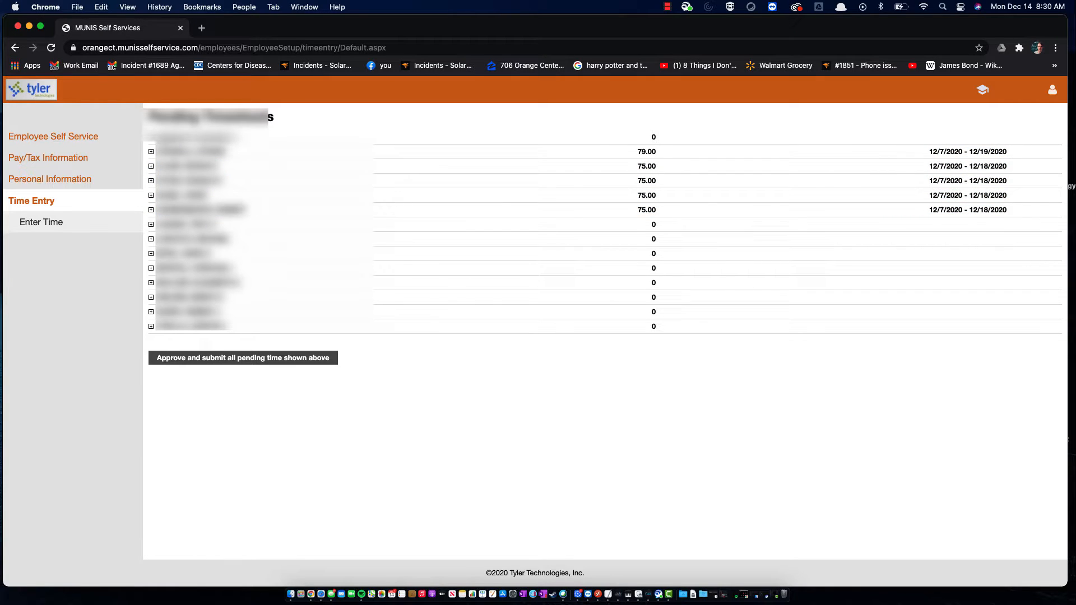
Expand the 79.00-hour HIGHWAY row into FT HOURLY 75.00, OVERTIME-1.5 3.00 and OVERTIME-2.0 1.00
{"action": "left_click", "coordinate": [151, 152]}
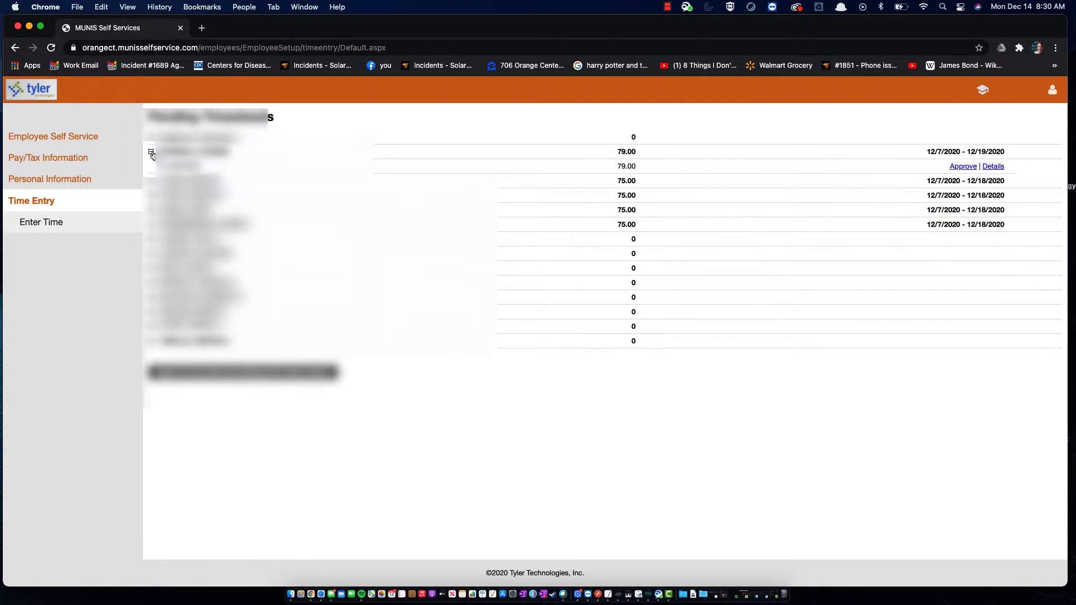
{"action": "left_click", "coordinate": [151, 139]}
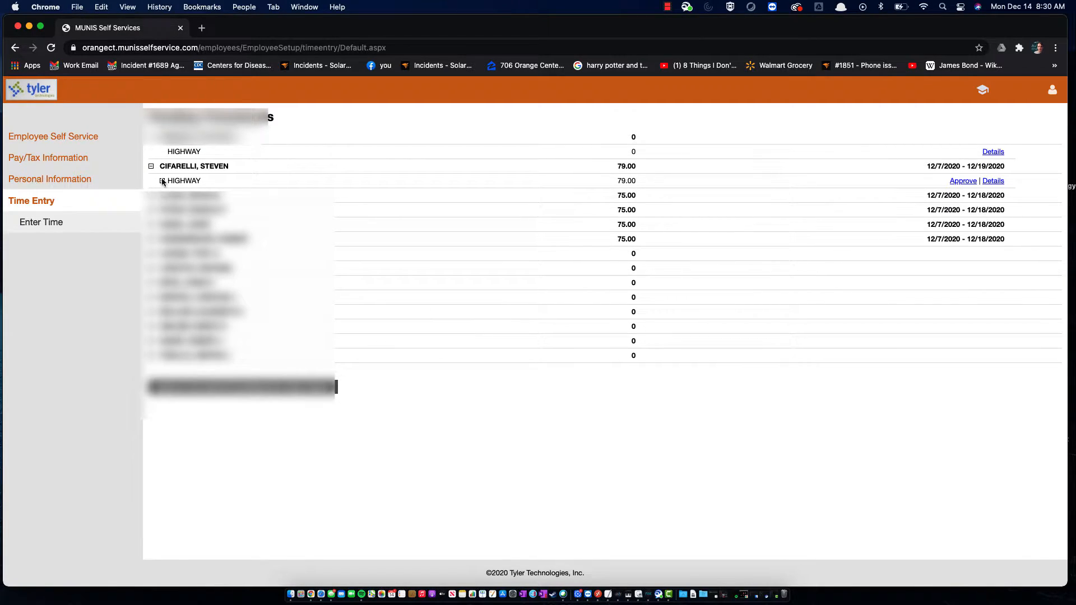
{"action": "left_click_drag", "start_coordinate": [167, 151], "coordinate": [203, 159]}
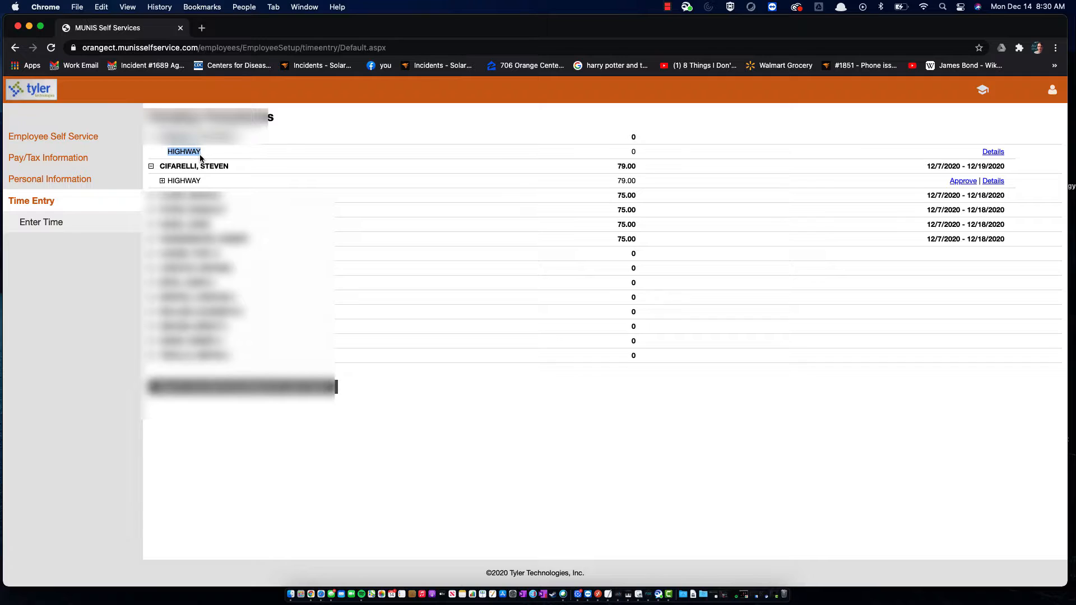
{"action": "left_click", "coordinate": [152, 196]}
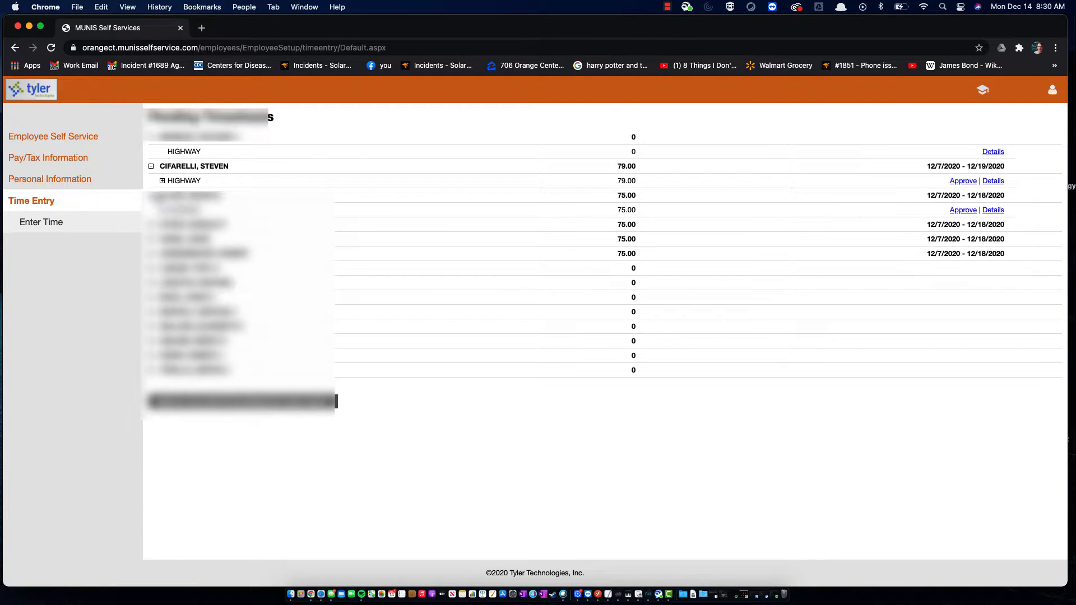
{"action": "left_click", "coordinate": [162, 181]}
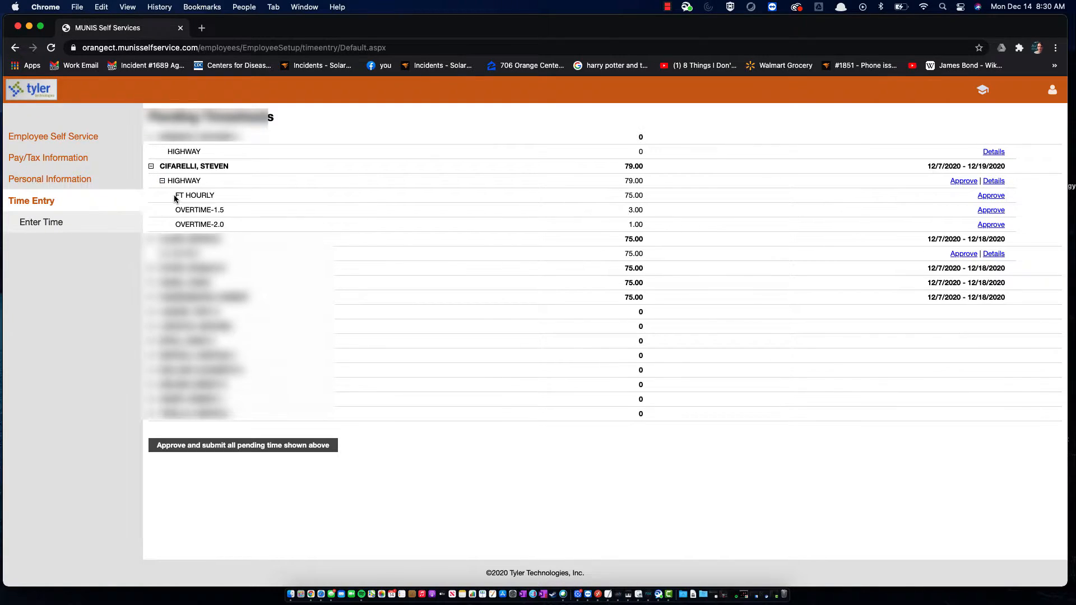
{"action": "left_click_drag", "start_coordinate": [175, 196], "coordinate": [274, 230]}
{"action": "left_click", "coordinate": [152, 166]}
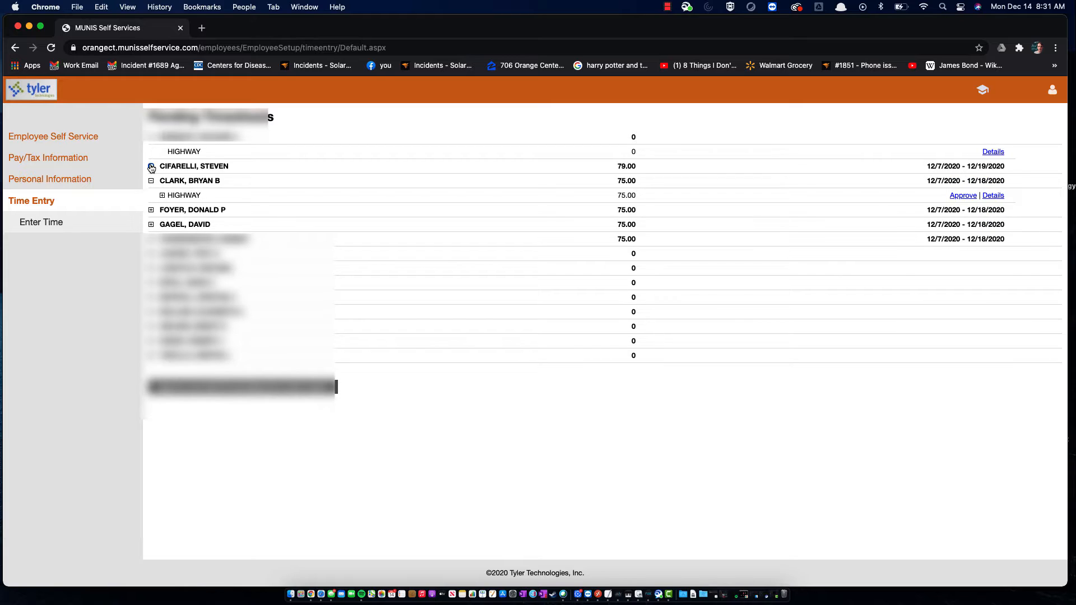
{"action": "left_click", "coordinate": [162, 181]}
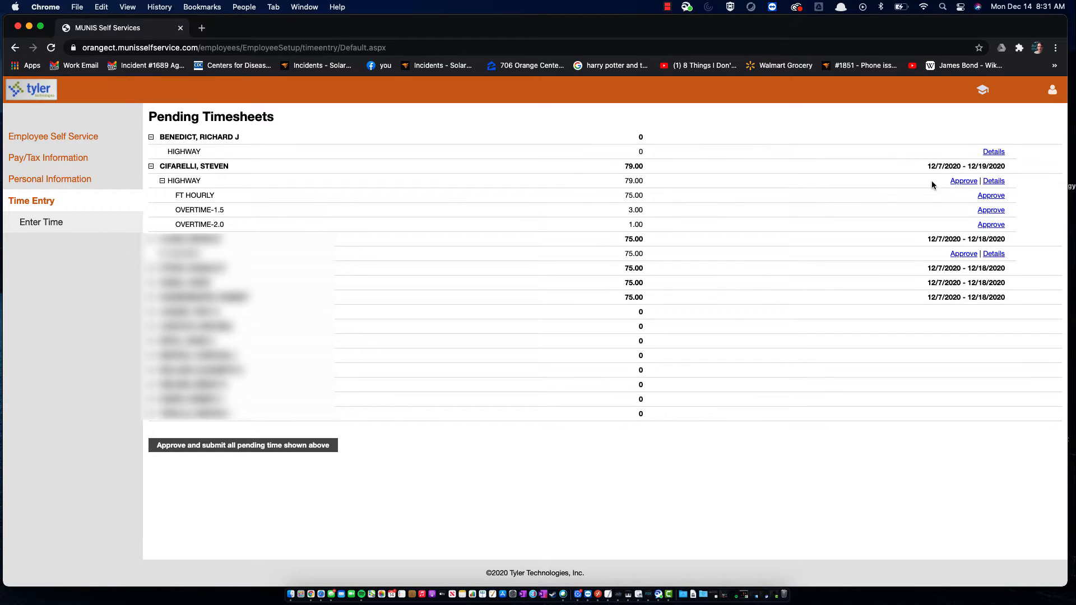
Open the HIGHWAY timesheet details for the 12/13–12/19 week for editing
{"action": "left_click", "coordinate": [990, 181]}
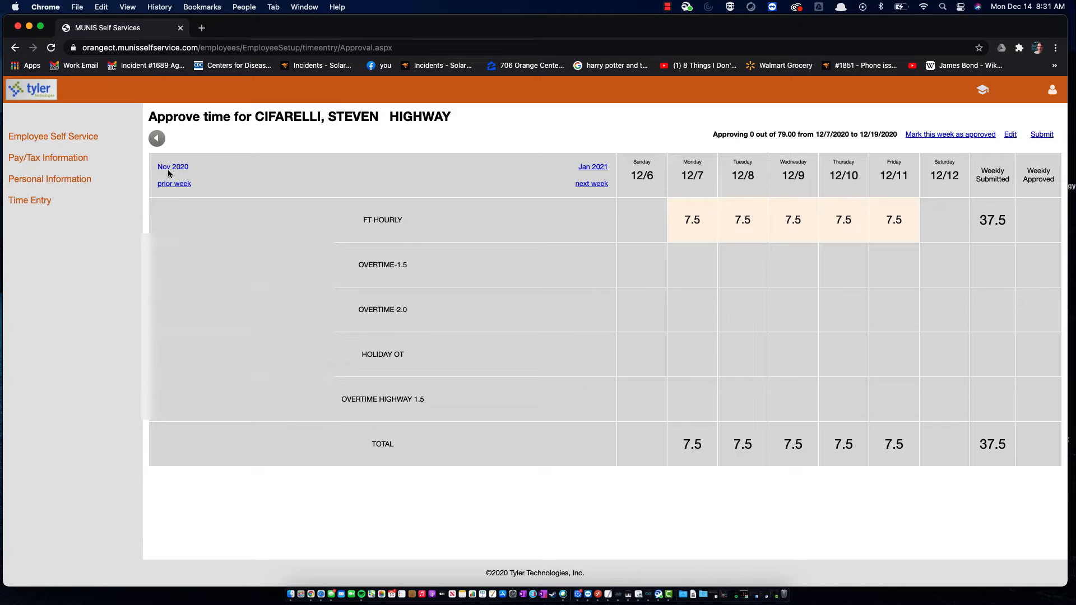
{"action": "left_click", "coordinate": [581, 191]}
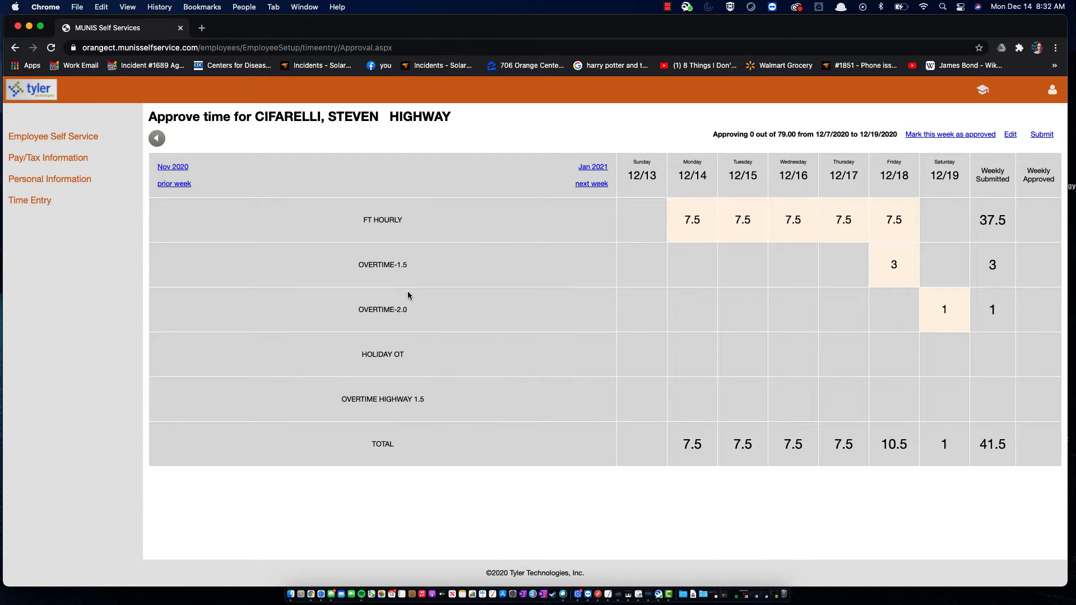
{"action": "left_click", "coordinate": [1008, 136]}
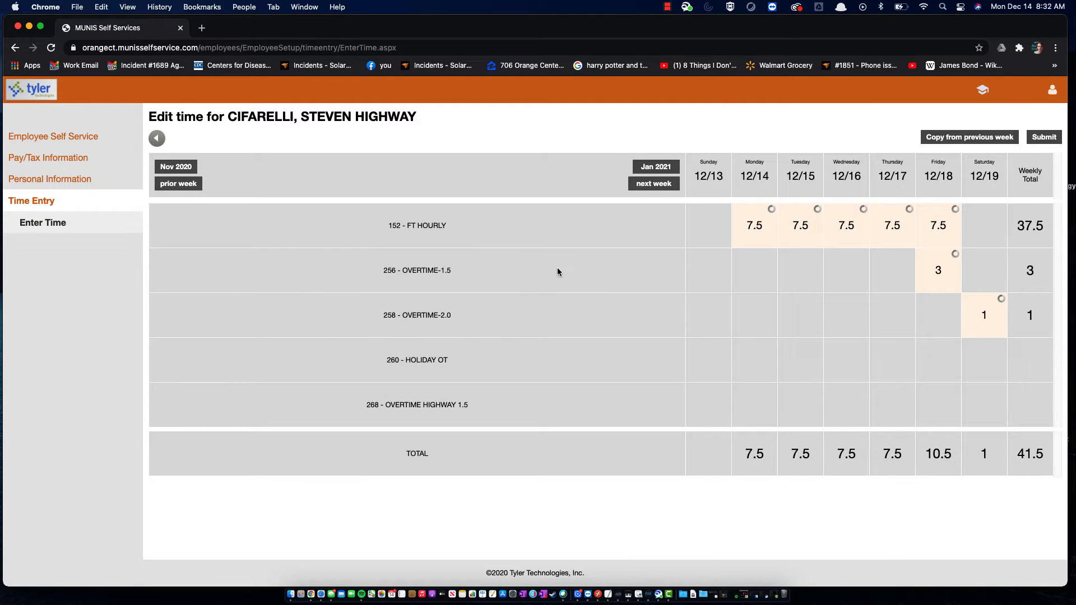
Delete the 1-hour OVERTIME-2.0 entry on Saturday 12/19, leaving 40.5 weekly hours
{"action": "left_click", "coordinate": [979, 311]}
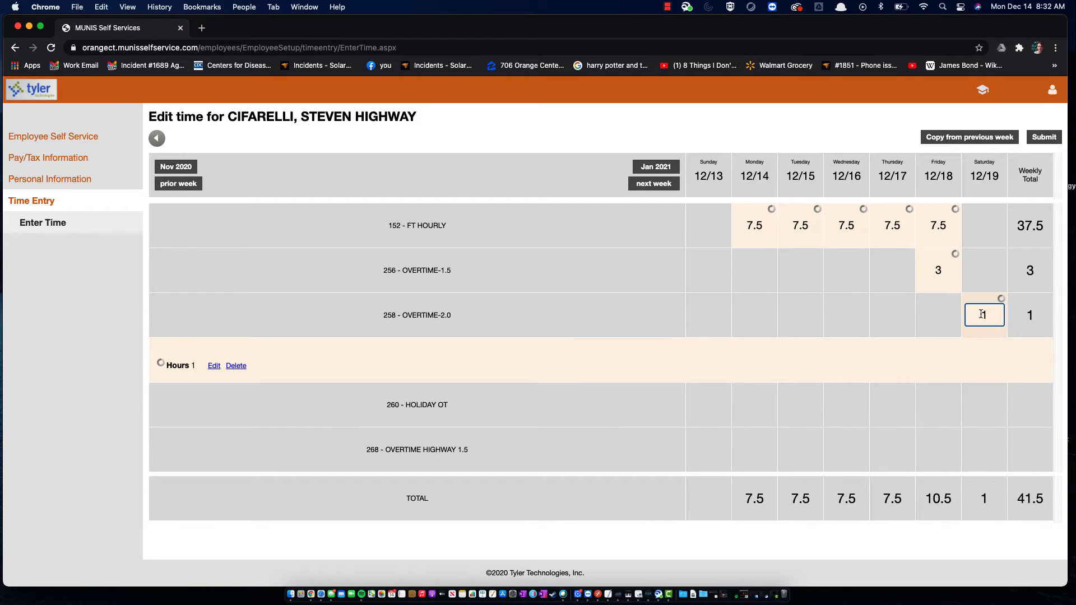
{"action": "left_click", "coordinate": [1029, 317]}
{"action": "left_click", "coordinate": [979, 313]}
{"action": "left_click", "coordinate": [1037, 321]}
{"action": "left_click", "coordinate": [988, 314]}
{"action": "left_click", "coordinate": [236, 366]}
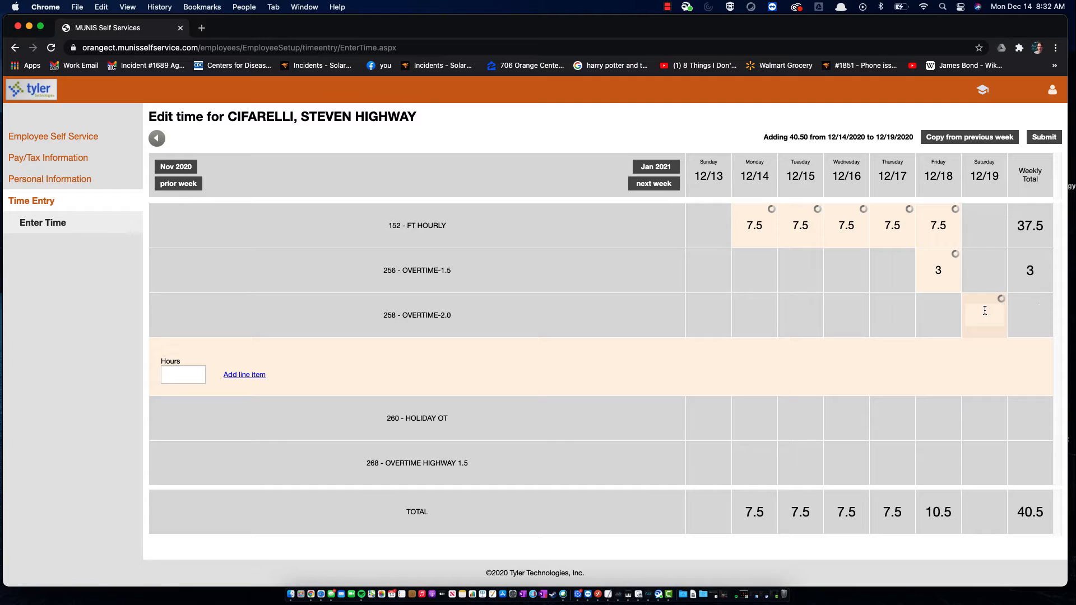
Set Saturday's OVERTIME-1.5 hours to 0 after mistakenly entering 4
{"action": "left_click", "coordinate": [959, 280]}
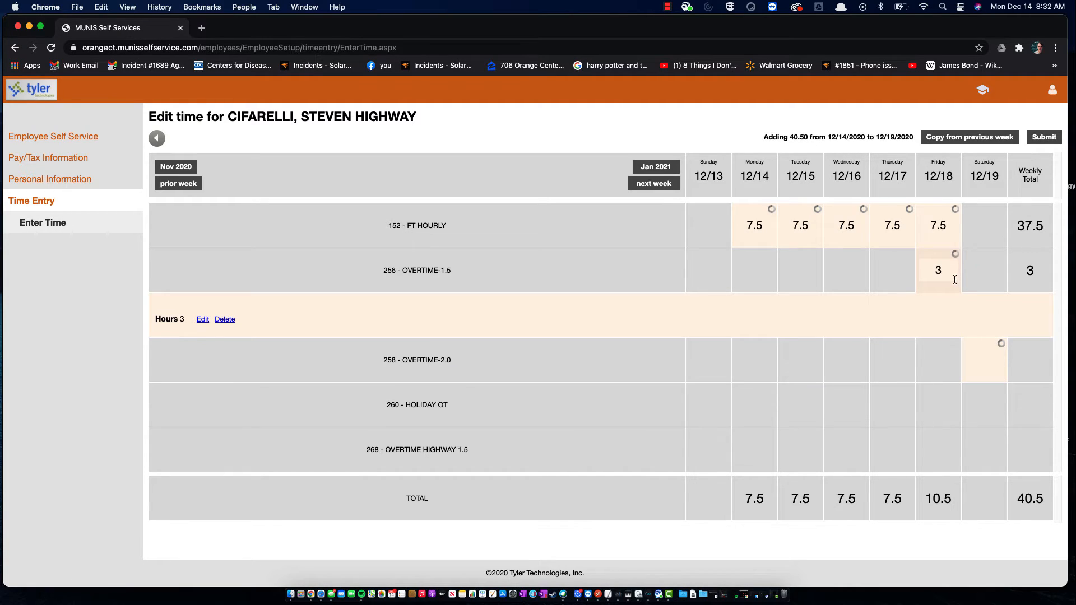
{"action": "left_click", "coordinate": [978, 274]}
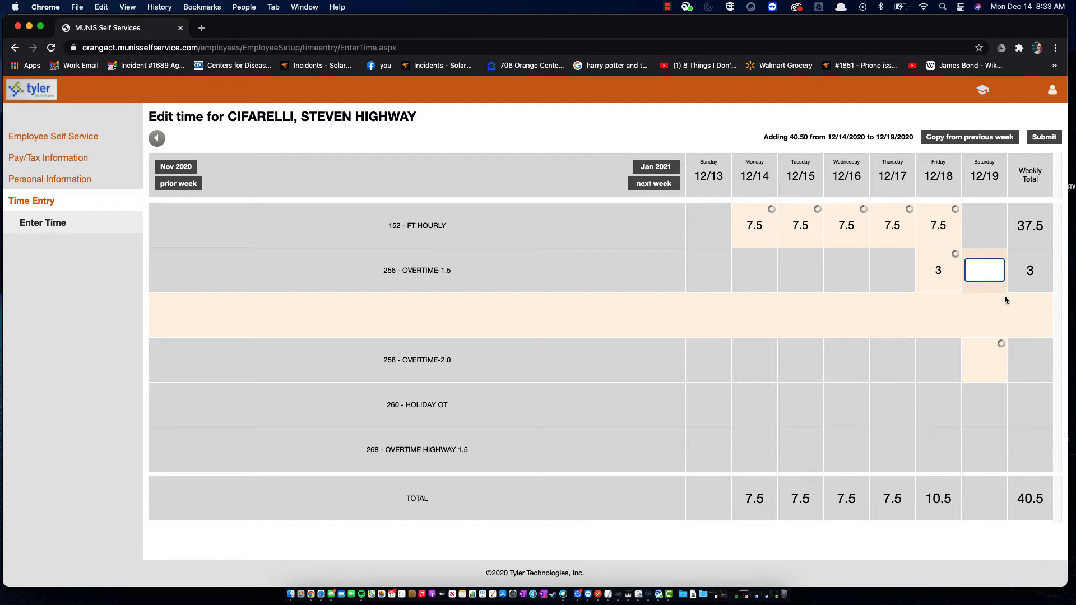
{"action": "type", "text": "4"}
{"action": "left_click", "coordinate": [993, 269]}
{"action": "key", "text": "BackSpace"}
{"action": "type", "text": "0"}
{"action": "left_click", "coordinate": [942, 284]}
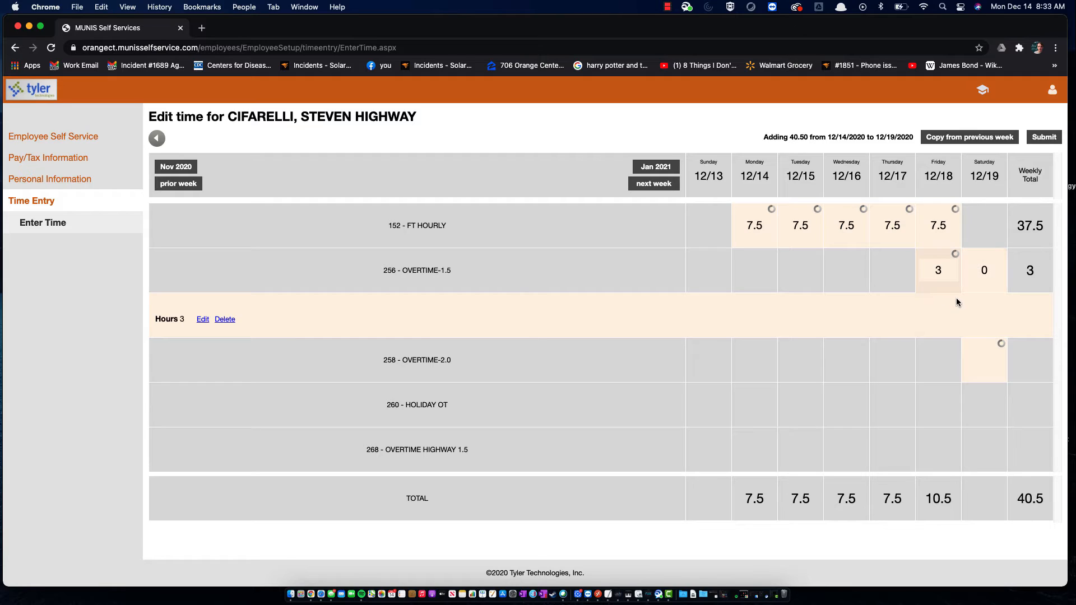
Change Friday 12/18 OVERTIME-1.5 hours from 3 to 0, save, and submit the 37.5-hour week
{"action": "left_click", "coordinate": [938, 269]}
{"action": "left_click", "coordinate": [202, 319]}
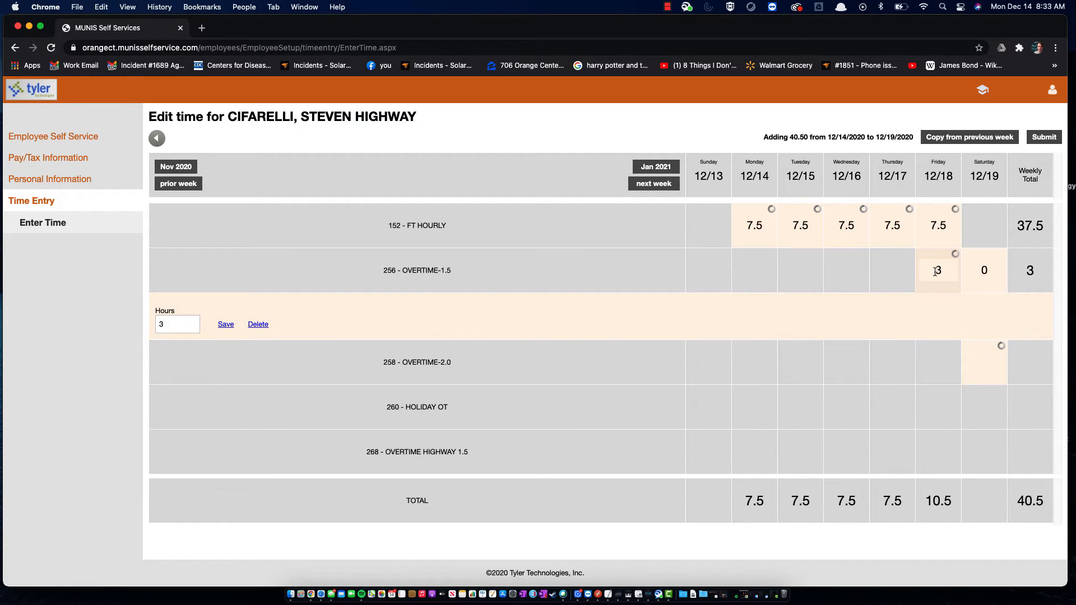
{"action": "left_click", "coordinate": [941, 271]}
{"action": "left_click_drag", "start_coordinate": [950, 272], "coordinate": [922, 273]}
{"action": "left_click", "coordinate": [172, 323]}
{"action": "key", "text": "BackSpace"}
{"action": "type", "text": "0"}
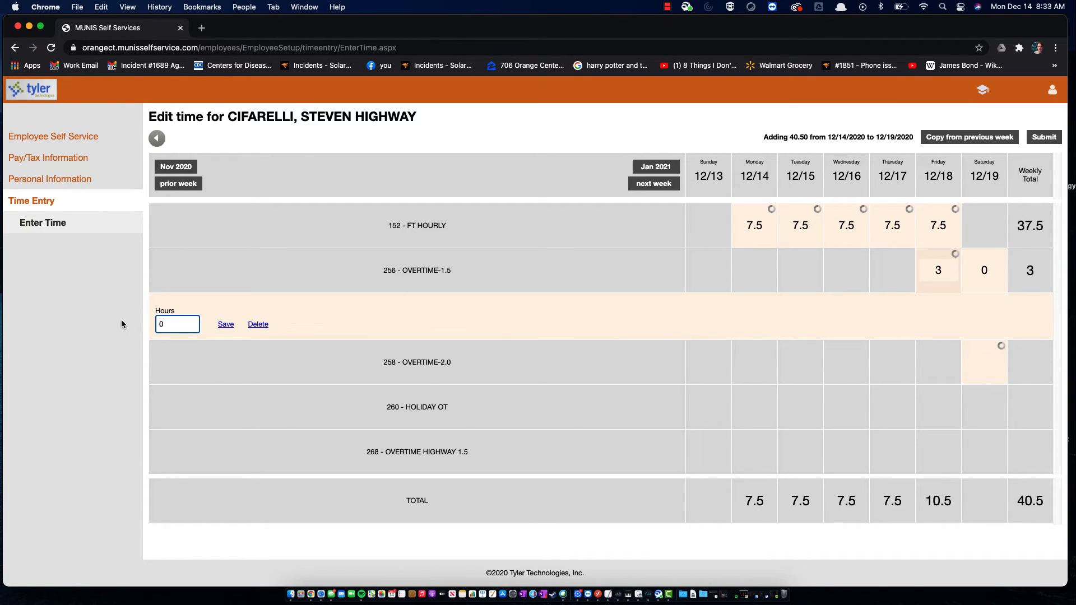
{"action": "left_click", "coordinate": [224, 325]}
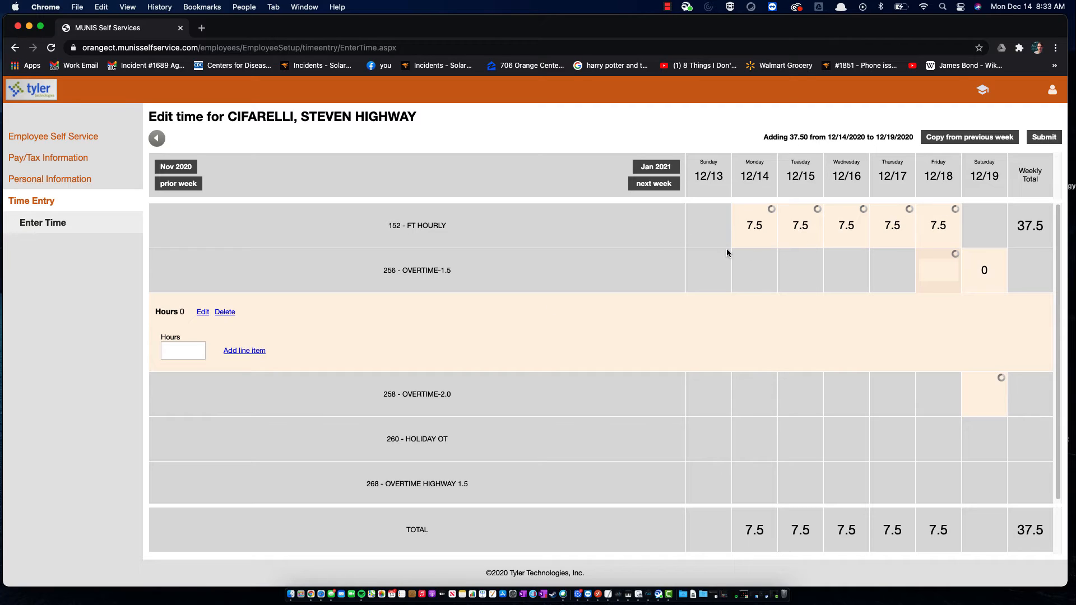
{"action": "left_click", "coordinate": [1045, 141]}
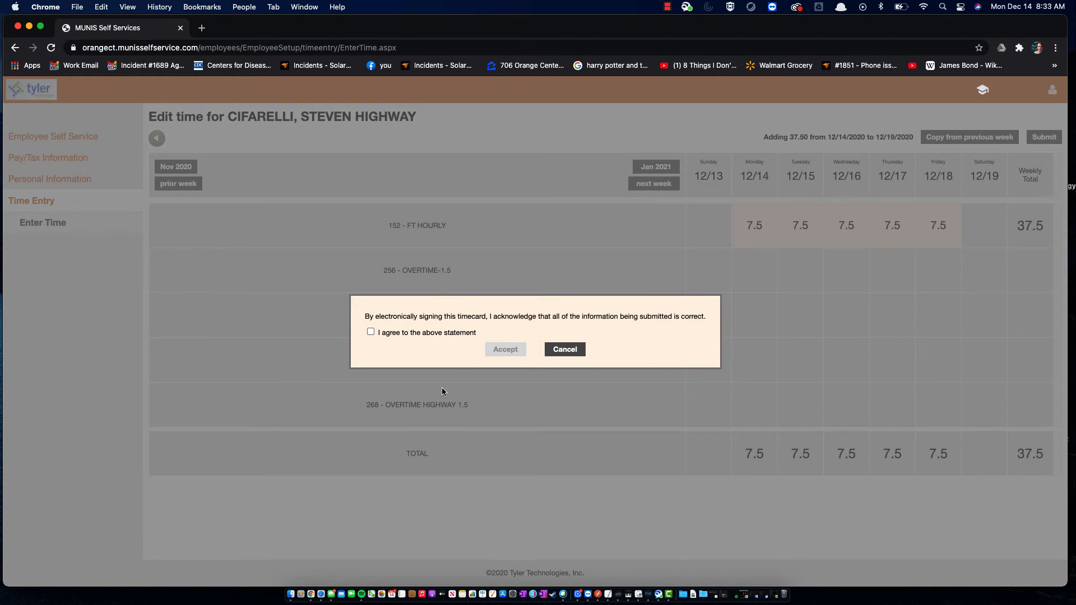
Agree to the e-signature statement and accept, resubmitting the timesheet at 75.00 hours
{"action": "left_click", "coordinate": [370, 332]}
{"action": "left_click", "coordinate": [506, 354]}
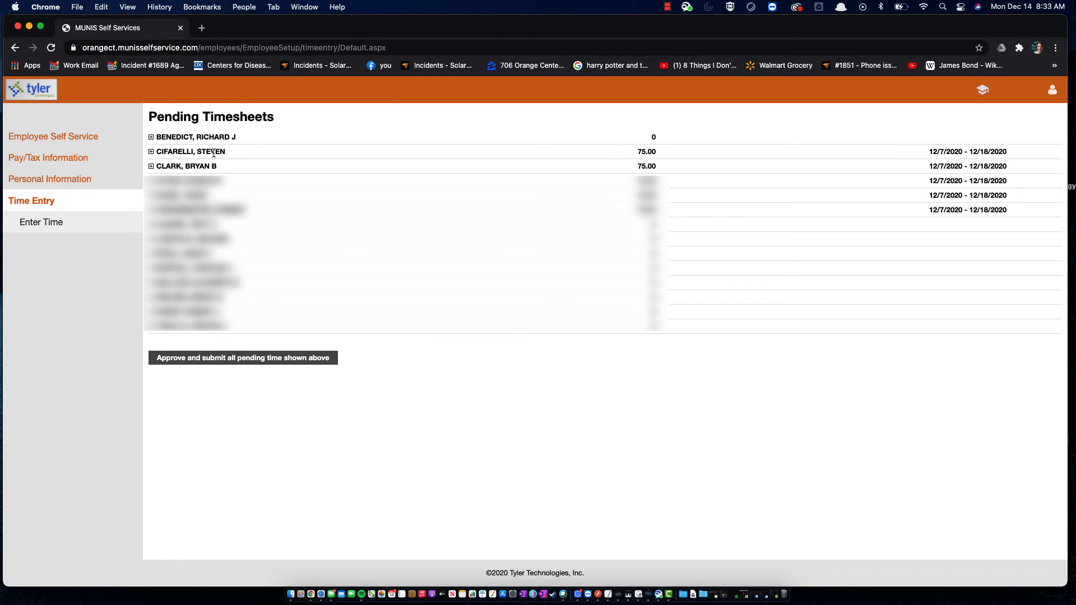
Expand the resubmitted employee's row to reveal the 75.00-hour HIGHWAY timesheet
{"action": "left_click", "coordinate": [150, 152]}
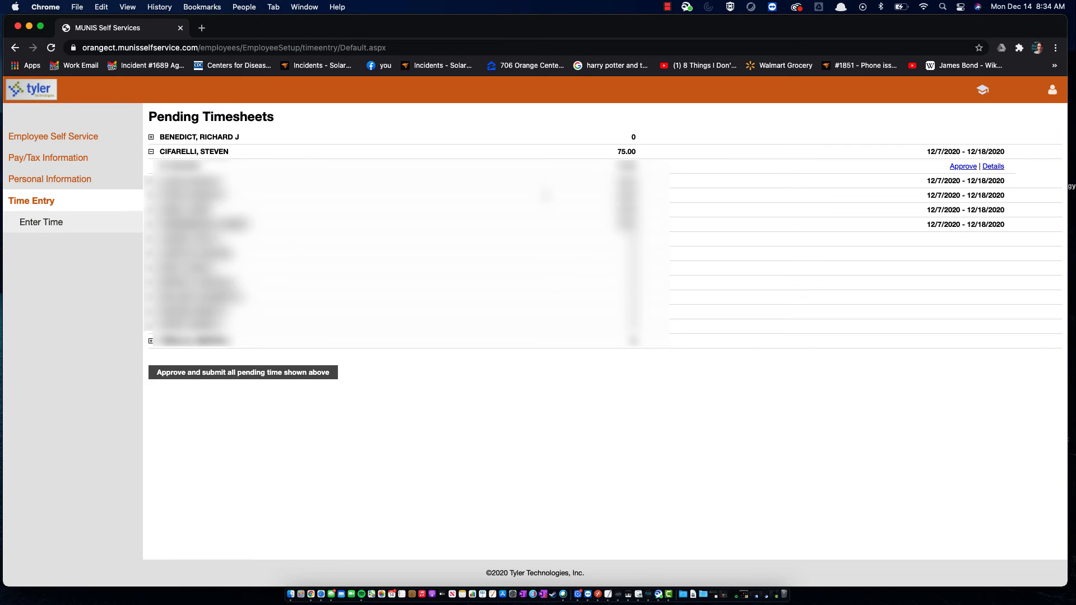
{"action": "left_click_drag", "start_coordinate": [626, 152], "coordinate": [636, 152]}
{"action": "left_click", "coordinate": [277, 186]}
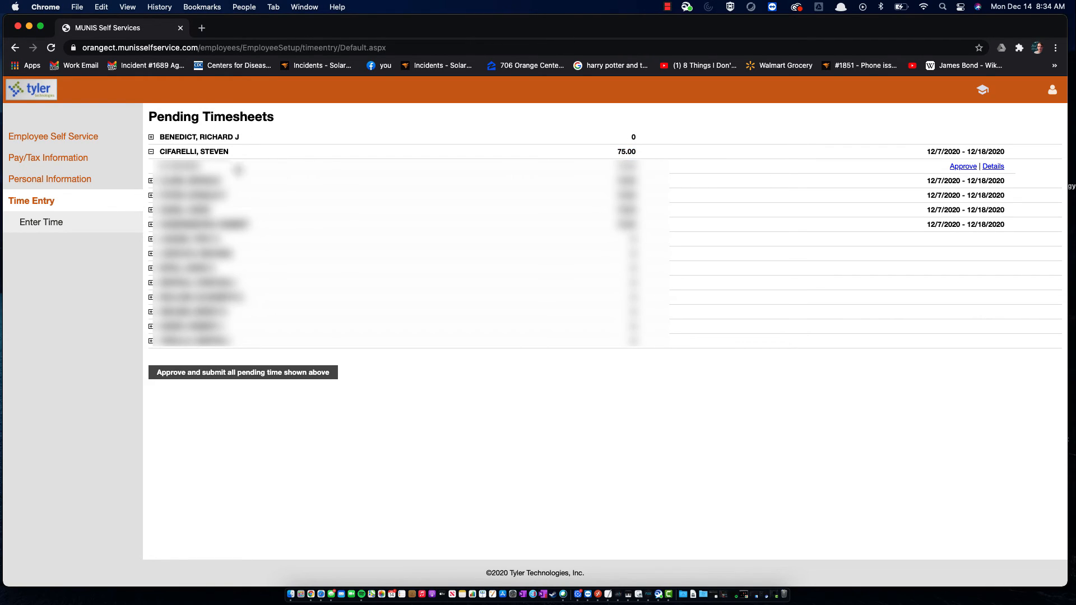